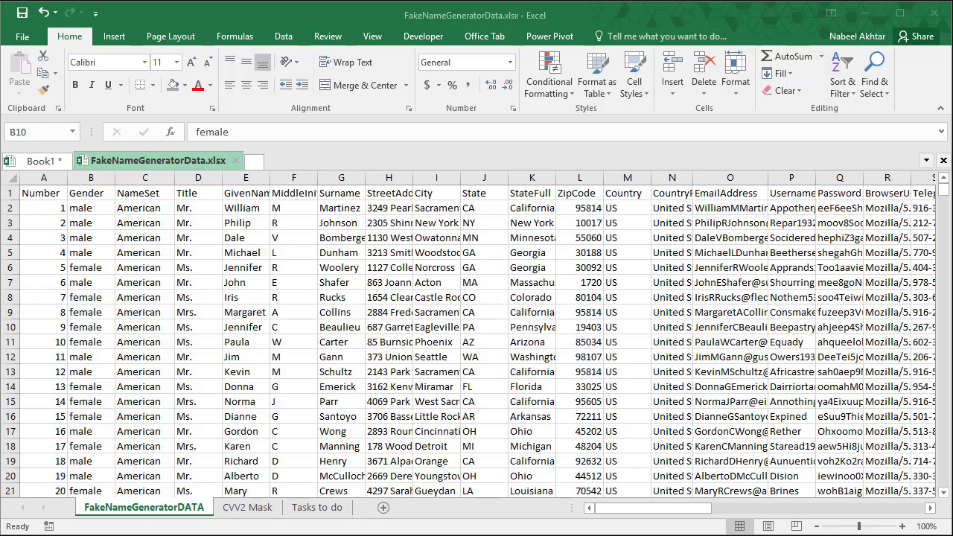
- In Chrome, search Google for fakenamegenerator and open the Fake Name Generator website
{"action": "key", "text": "alt+Tab"}
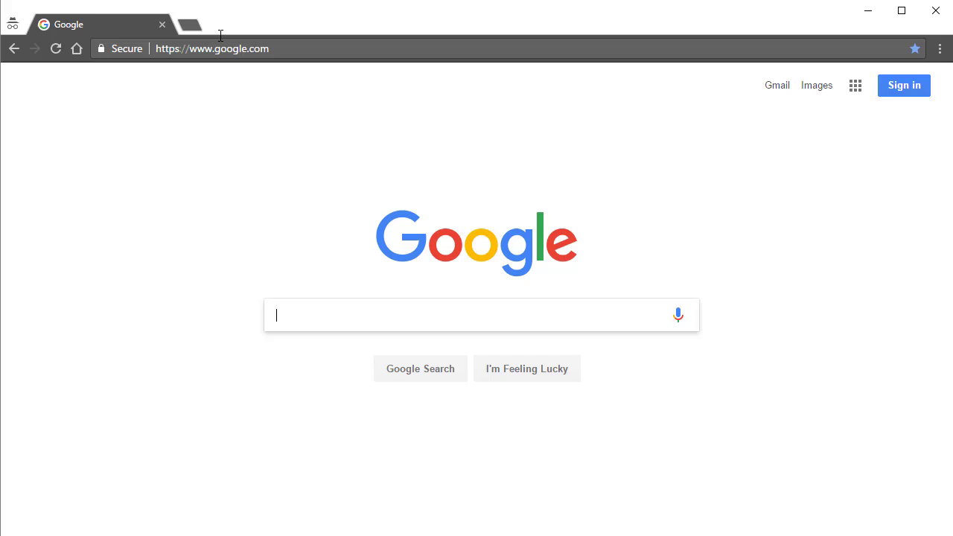
{"action": "type", "text": "fake"}
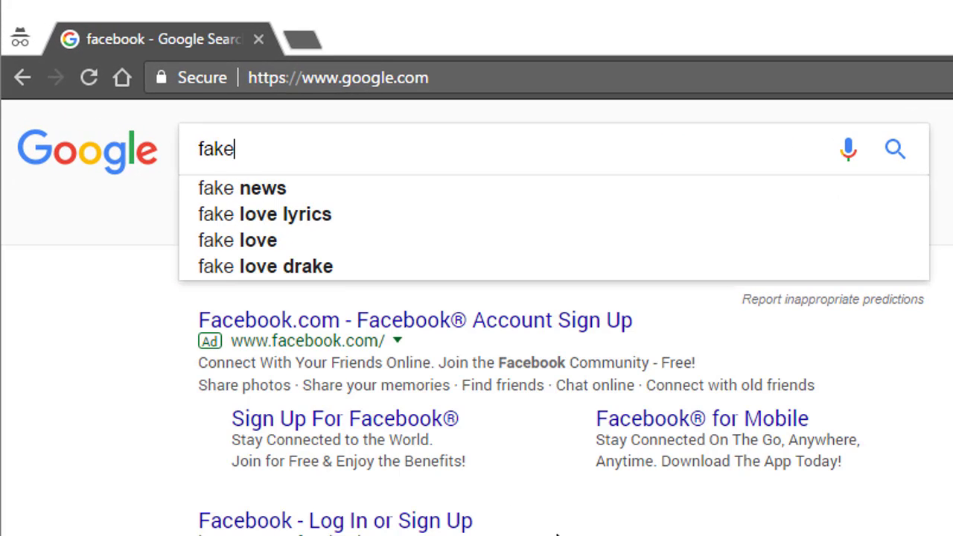
{"action": "type", "text": "name"}
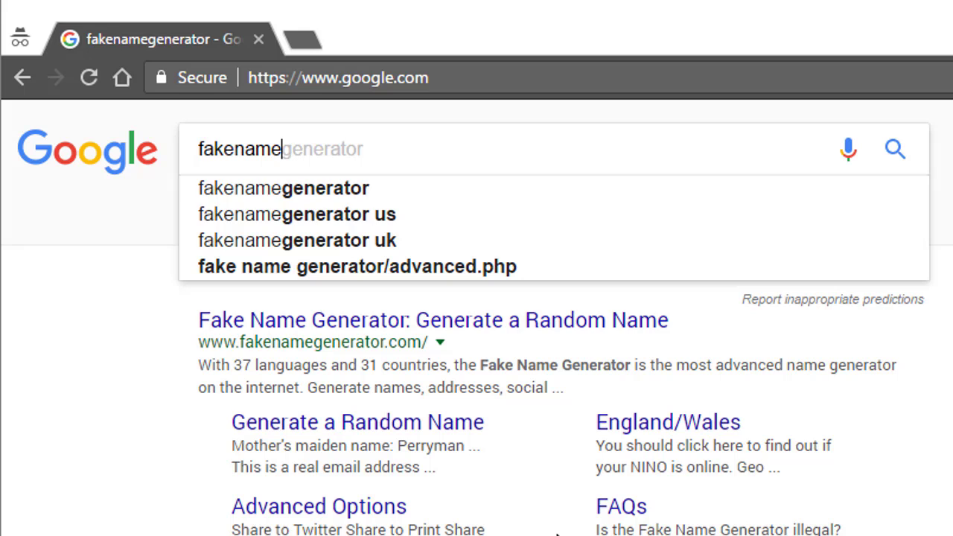
{"action": "key", "text": "Down"}
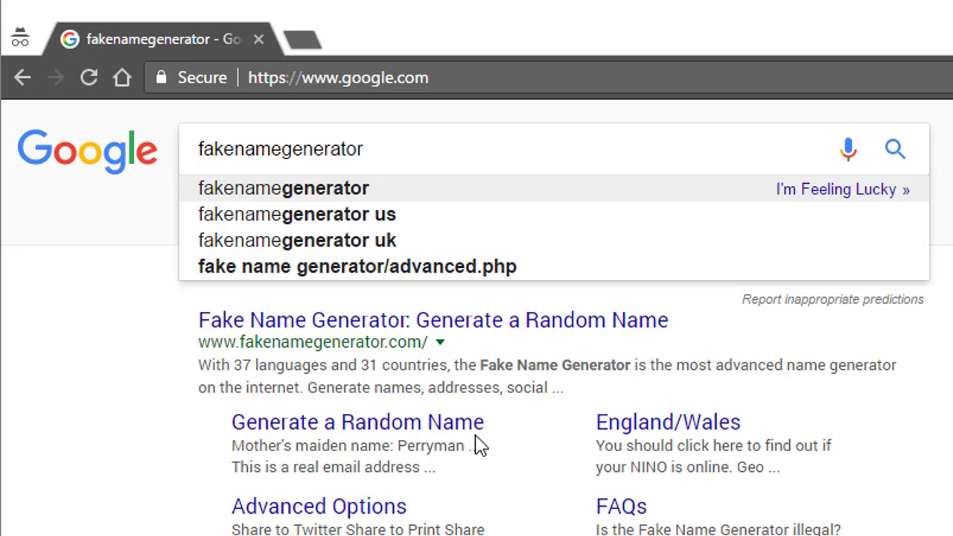
{"action": "left_click", "coordinate": [362, 185]}
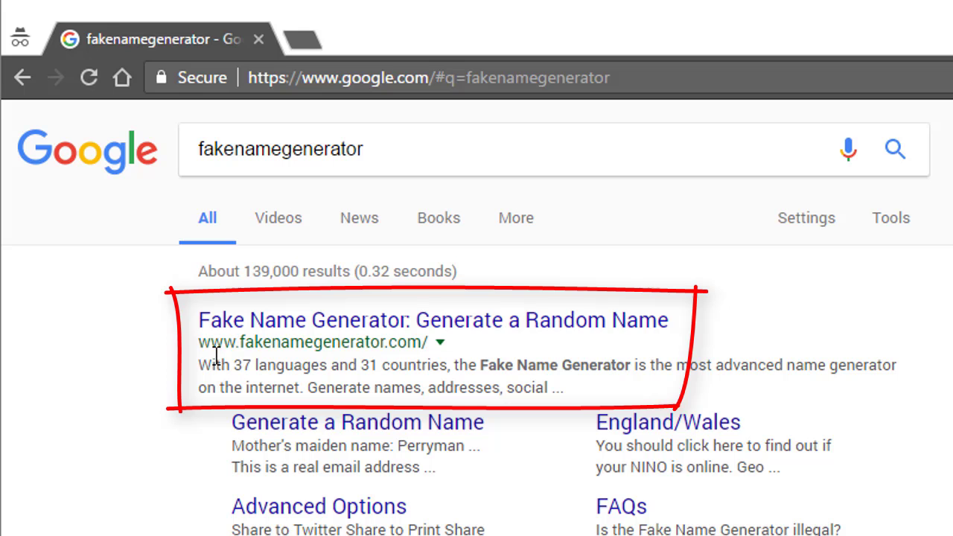
{"action": "left_click", "coordinate": [362, 332]}
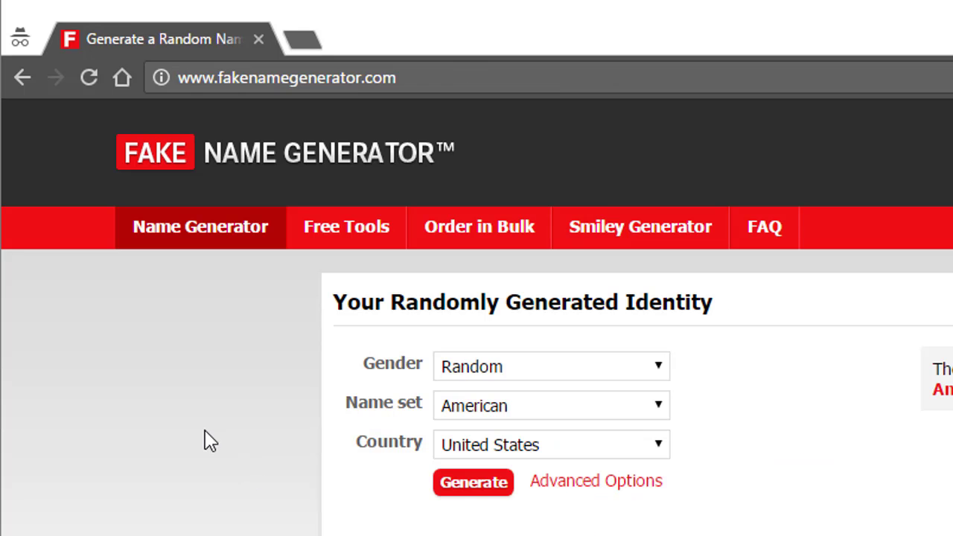
- Open the Order in Bulk page and accept the terms of service
{"action": "key", "text": "alt+Left"}
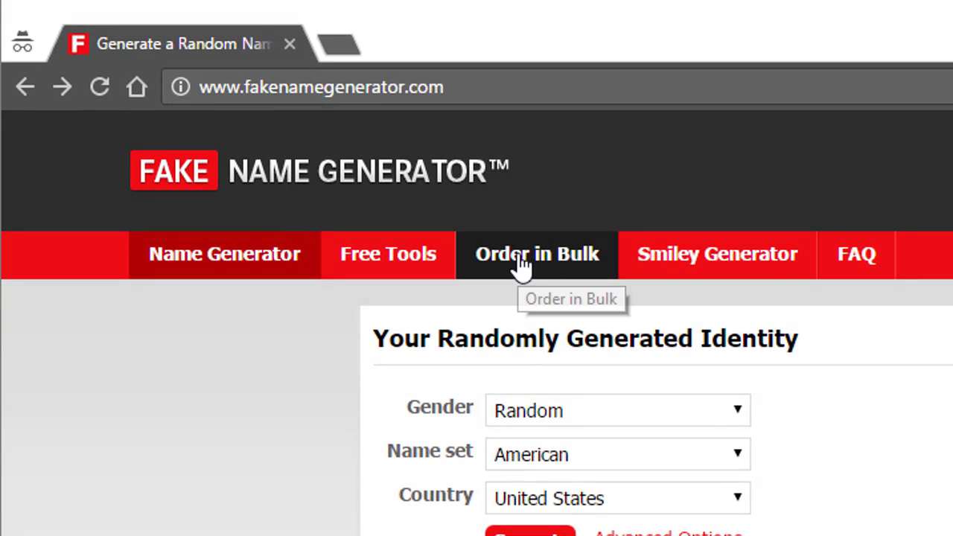
{"action": "left_click", "coordinate": [521, 264]}
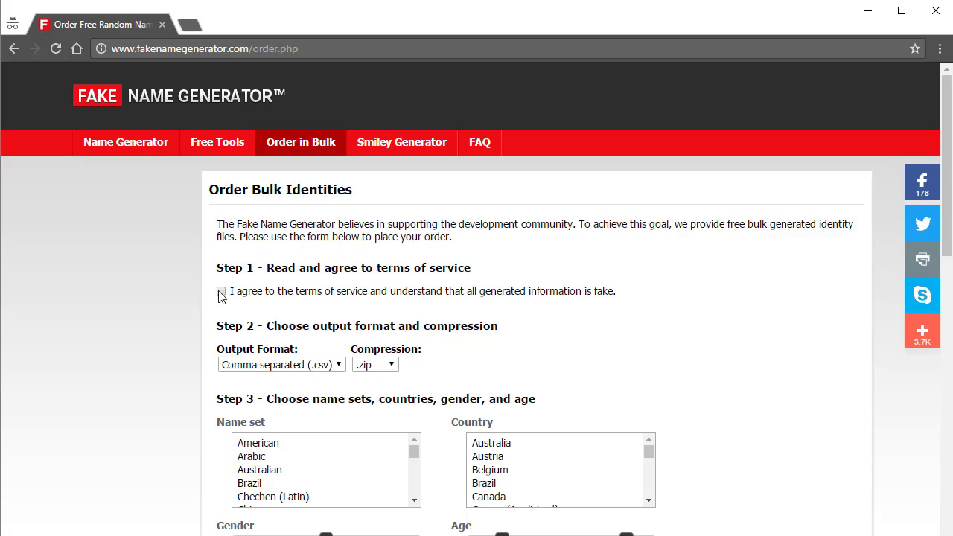
{"action": "left_click", "coordinate": [221, 292]}
- Set the output format to Excel Workbook (.xlsx) with .zip compression
{"action": "scroll", "coordinate": [198, 283], "scroll_direction": "down", "scroll_amount": 3}
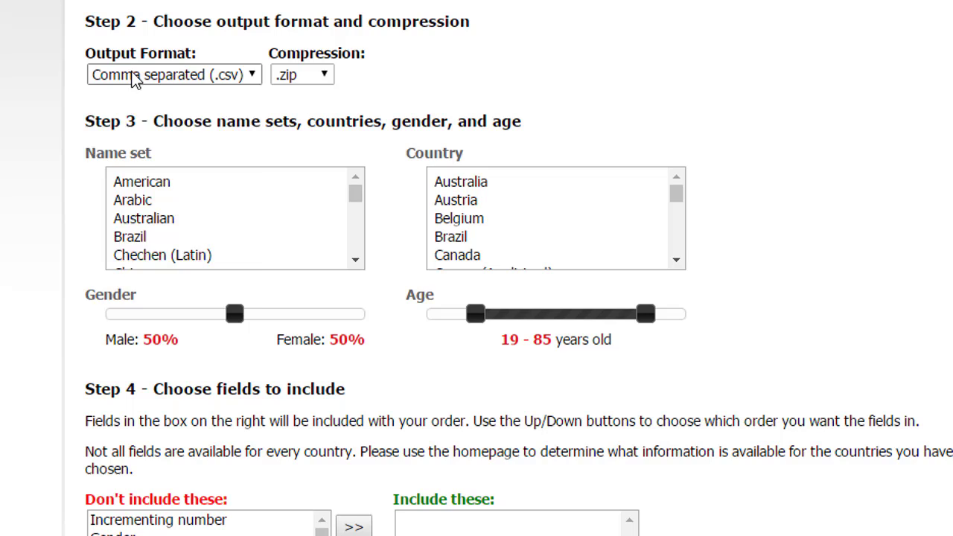
{"action": "left_click", "coordinate": [132, 76]}
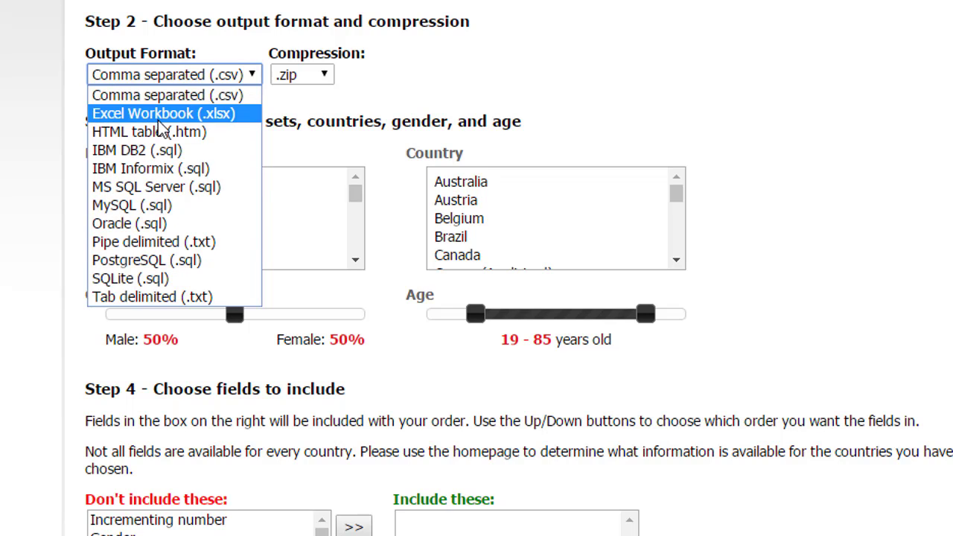
{"action": "left_click", "coordinate": [121, 116]}
{"action": "left_click", "coordinate": [301, 75]}
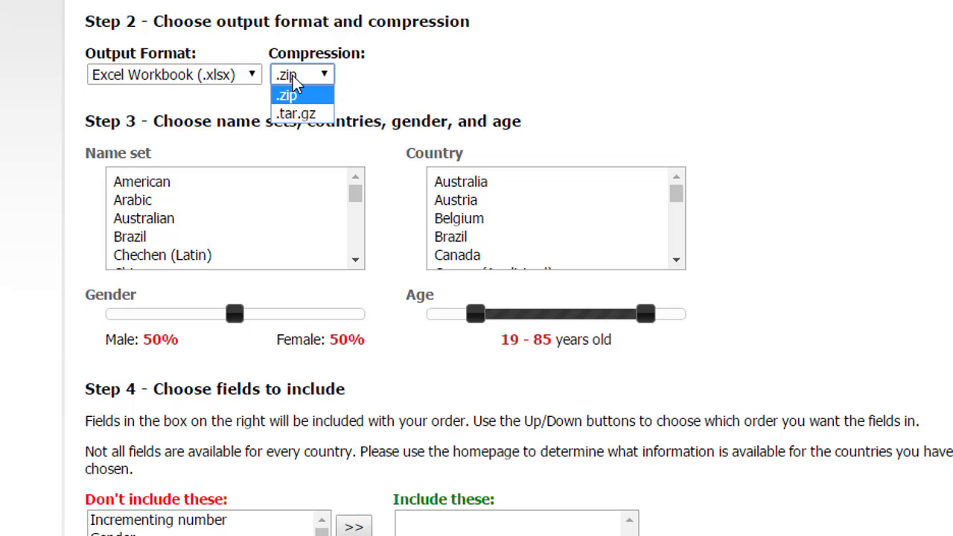
{"action": "left_click", "coordinate": [286, 100]}
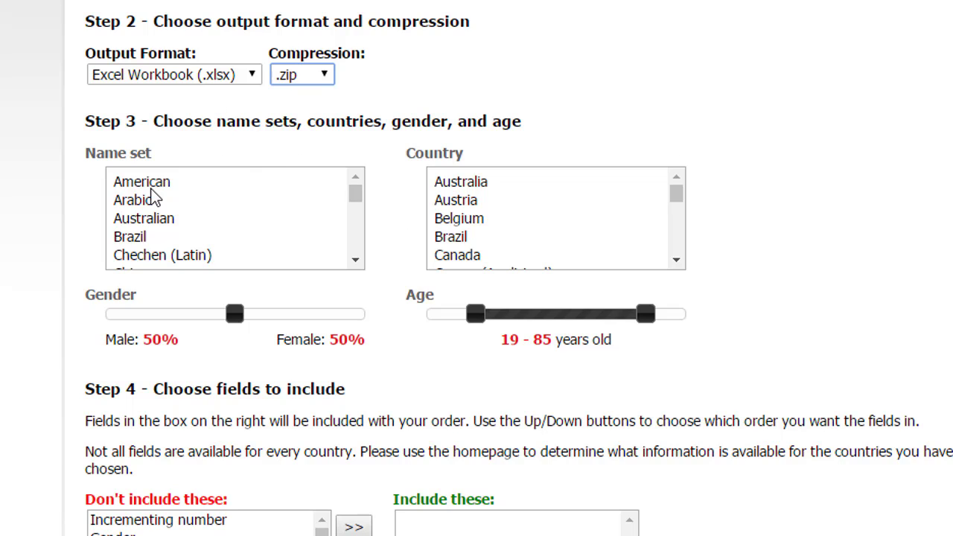
- Choose the American name set, United States, and a 40% male / 60% female gender split
{"action": "left_click", "coordinate": [109, 184]}
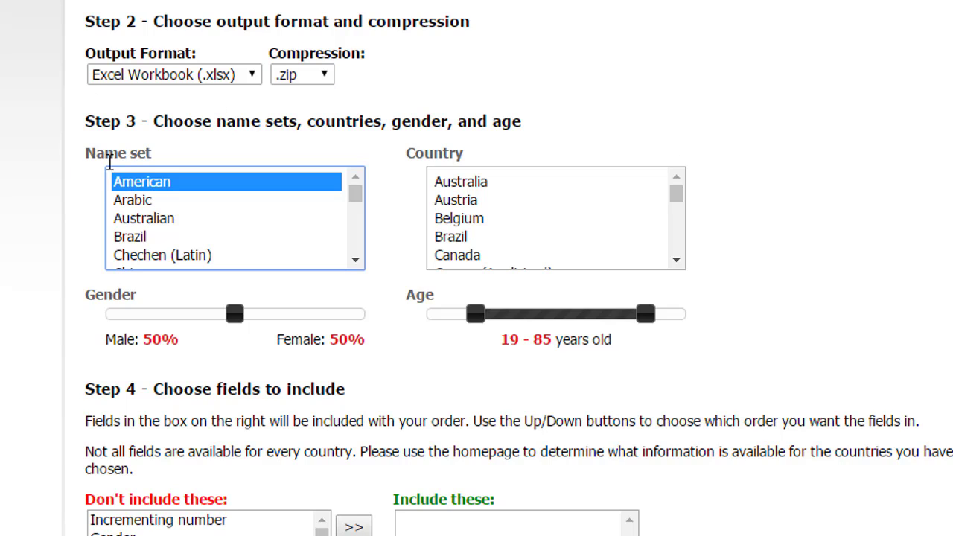
{"action": "left_click_drag", "start_coordinate": [674, 195], "coordinate": [676, 250]}
{"action": "left_click", "coordinate": [511, 237]}
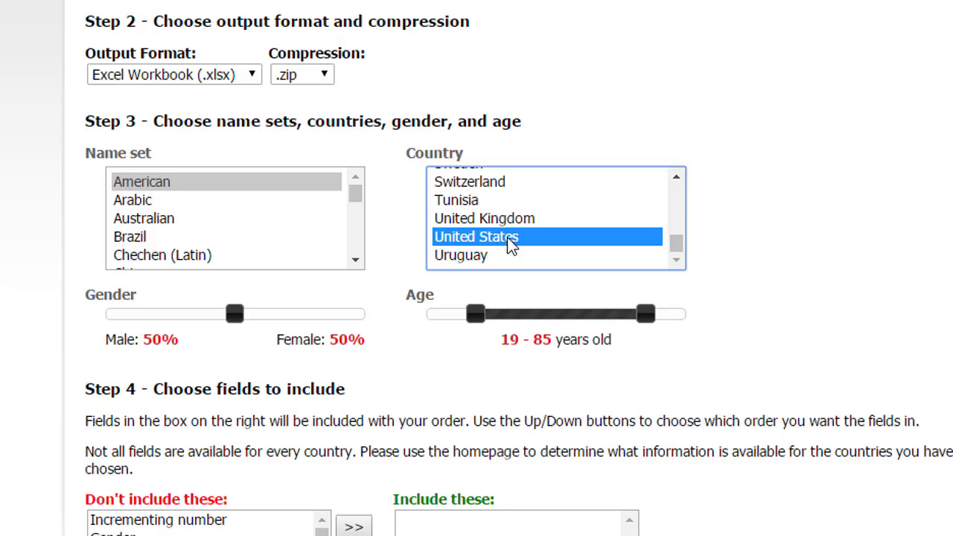
{"action": "scroll", "coordinate": [238, 213], "scroll_direction": "down", "scroll_amount": 2}
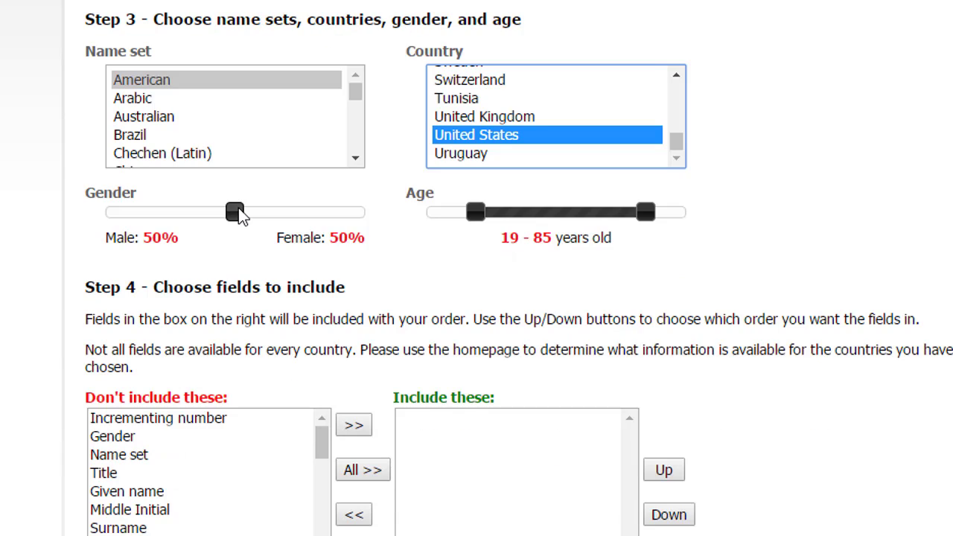
{"action": "left_click", "coordinate": [236, 214]}
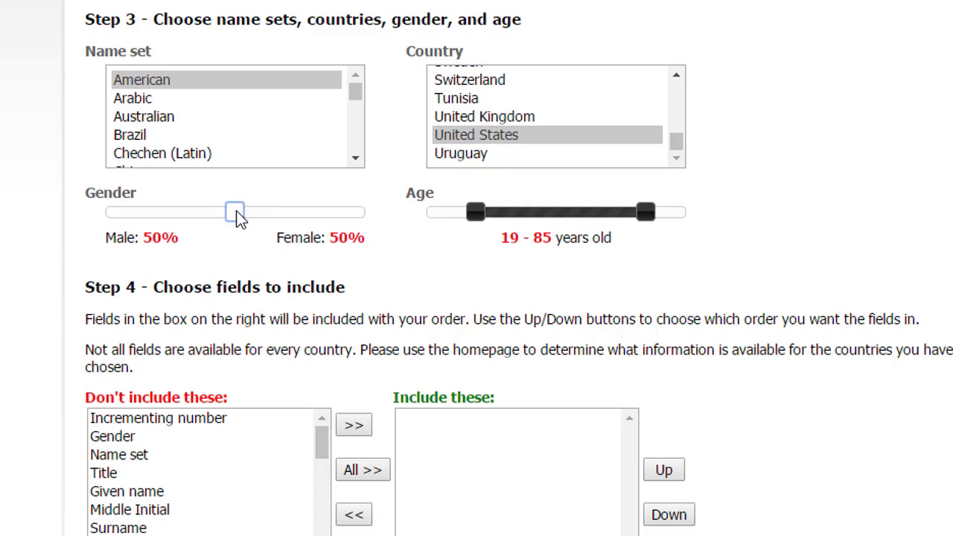
{"action": "left_click_drag", "start_coordinate": [236, 213], "coordinate": [261, 216]}
{"action": "scroll", "coordinate": [335, 365], "scroll_direction": "down", "scroll_amount": 1}
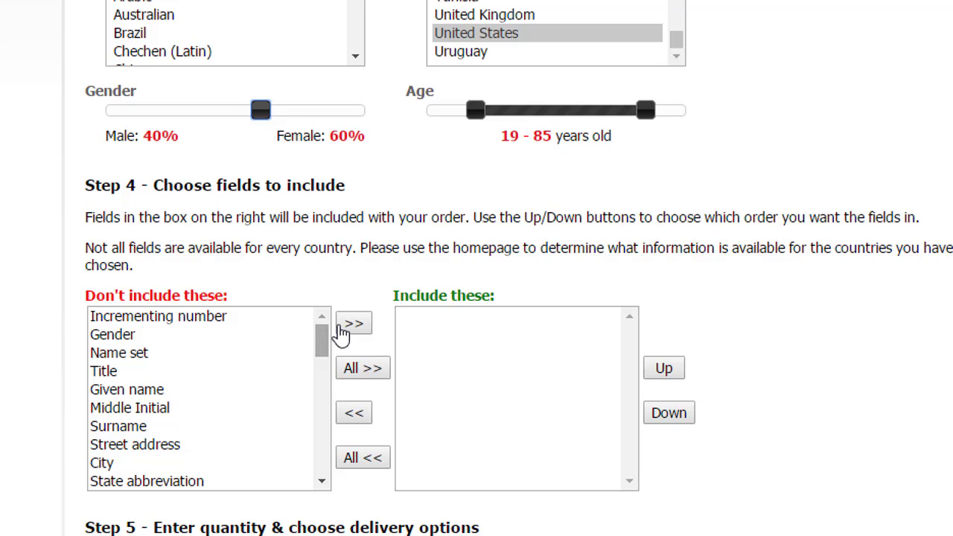
{"action": "left_click", "coordinate": [370, 380]}
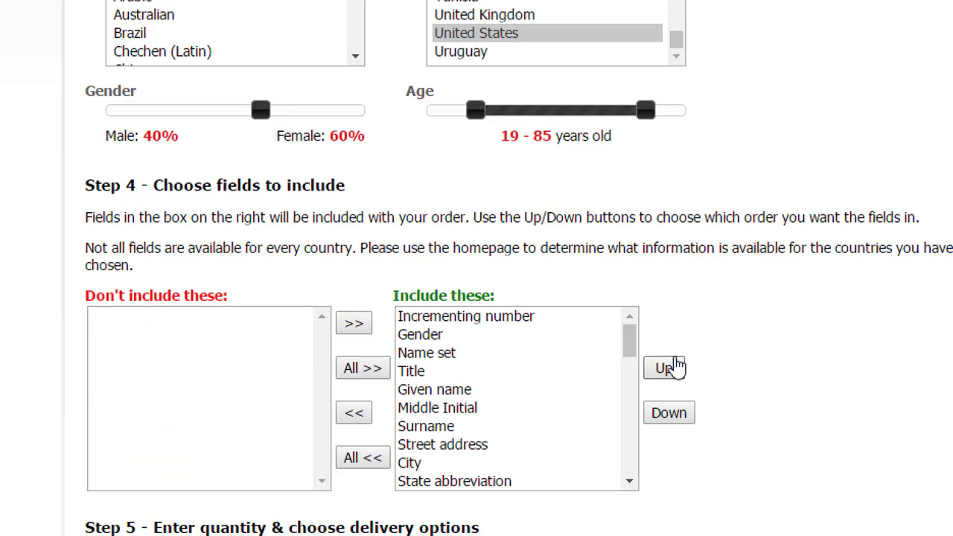
{"action": "left_click", "coordinate": [465, 356]}
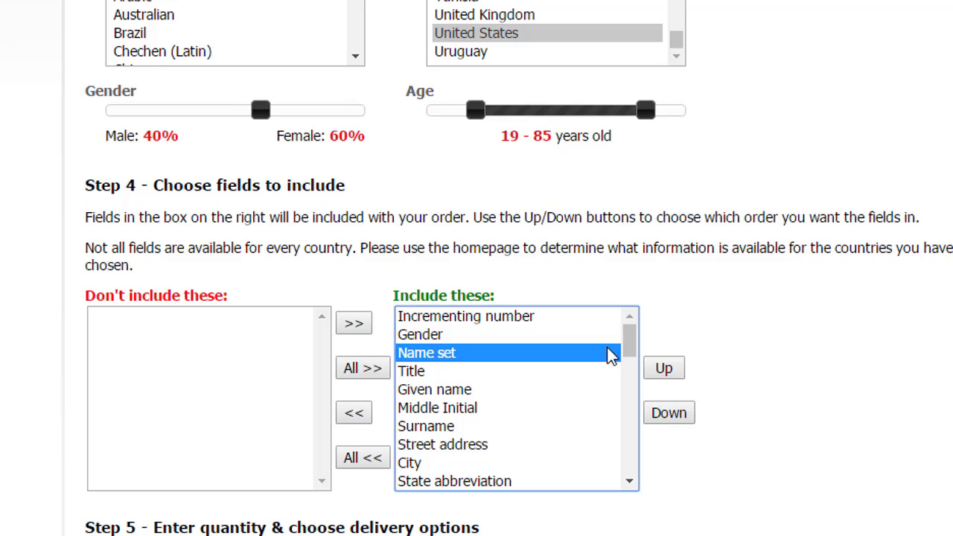
{"action": "left_click_drag", "start_coordinate": [627, 349], "coordinate": [617, 392]}
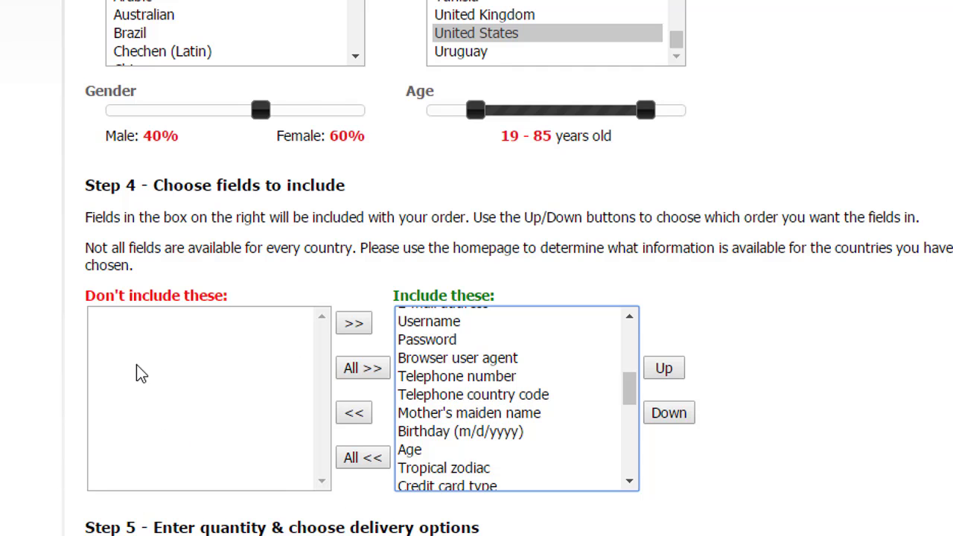
{"action": "scroll", "coordinate": [749, 330], "scroll_direction": "down", "scroll_amount": 4}
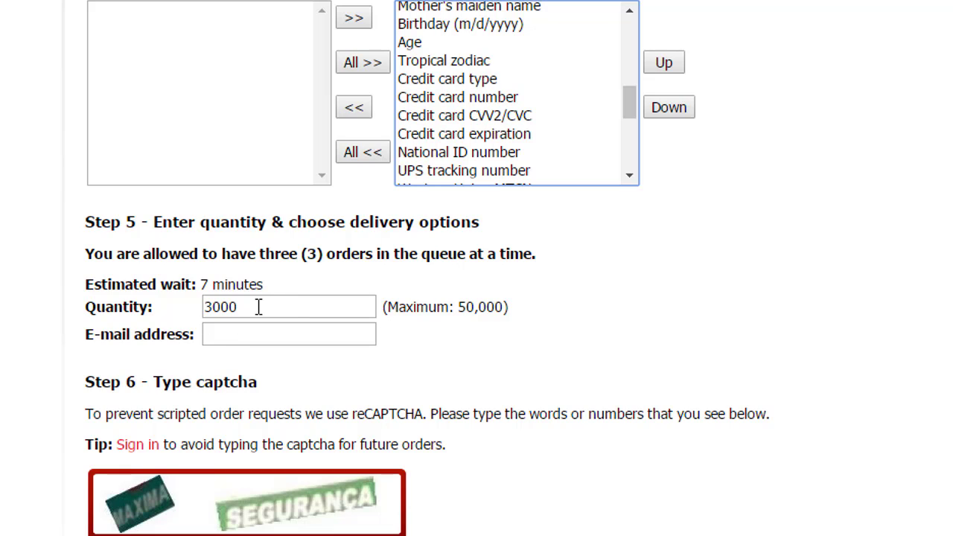
- Focus the delivery e-mail field, then submit the free bulk order below the captcha
{"action": "left_click", "coordinate": [234, 342]}
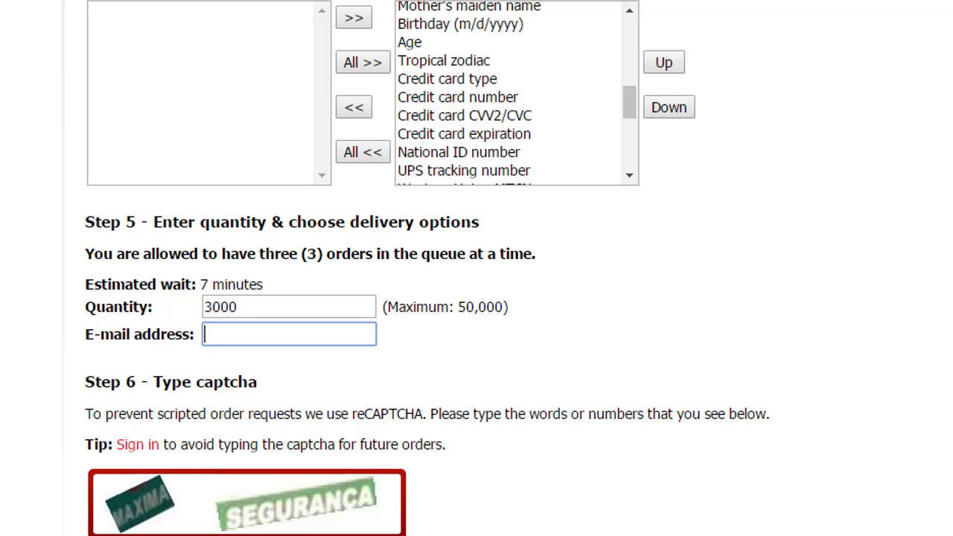
{"action": "scroll", "coordinate": [410, 401], "scroll_direction": "down", "scroll_amount": 5}
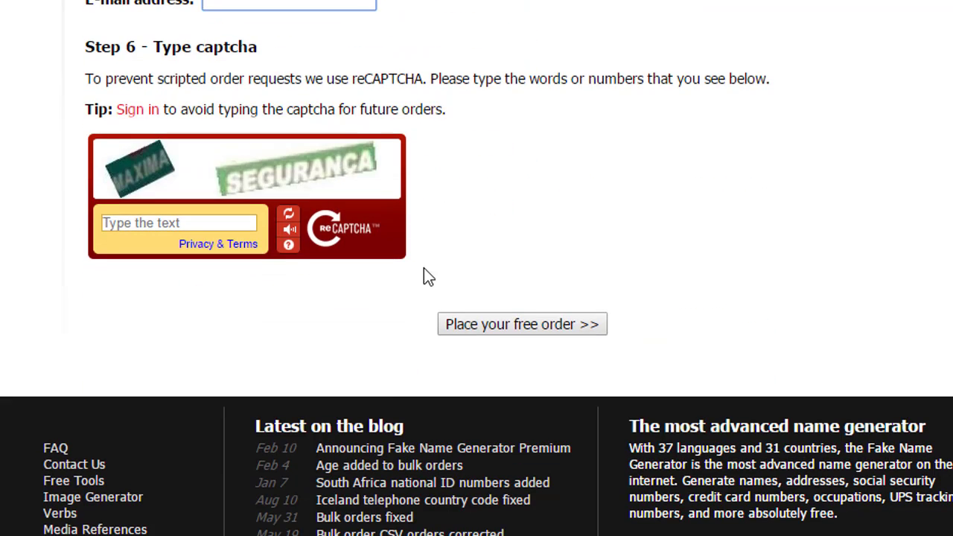
{"action": "left_click", "coordinate": [523, 327]}
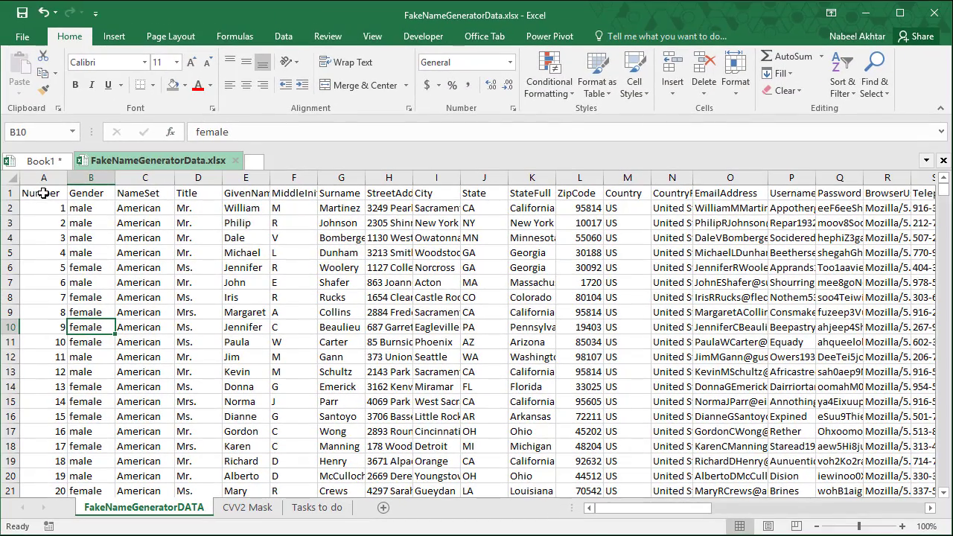
{"action": "left_click_drag", "start_coordinate": [39, 193], "coordinate": [797, 372]}
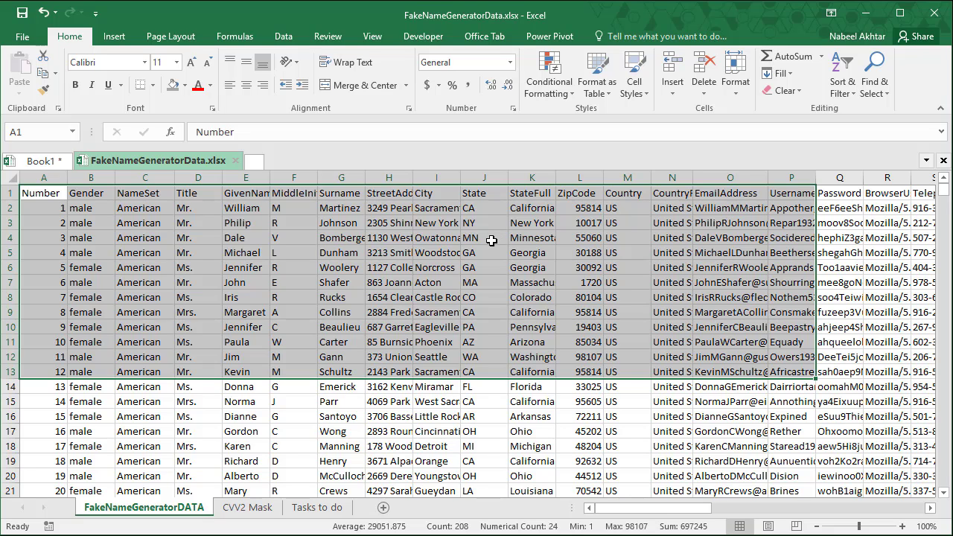
{"action": "left_click", "coordinate": [388, 207]}
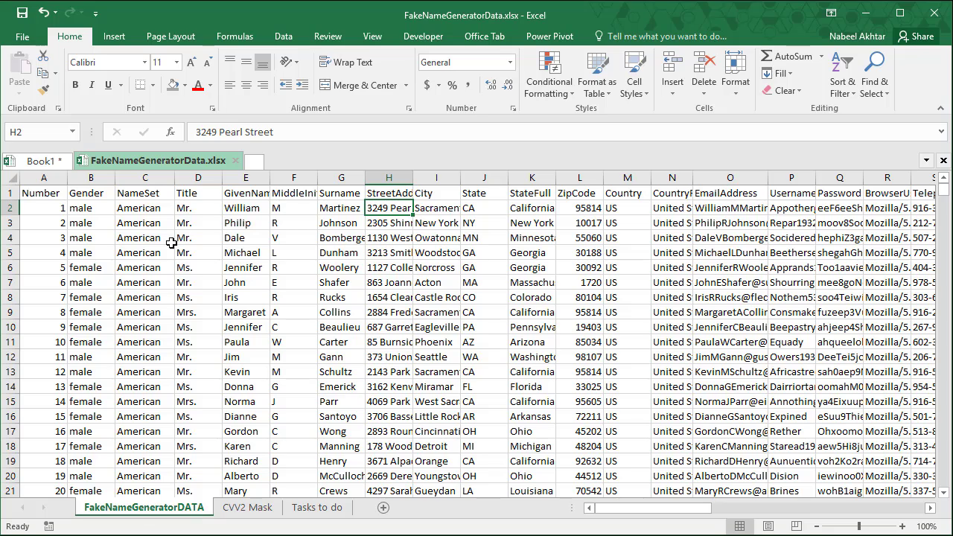
{"action": "left_click", "coordinate": [48, 223]}
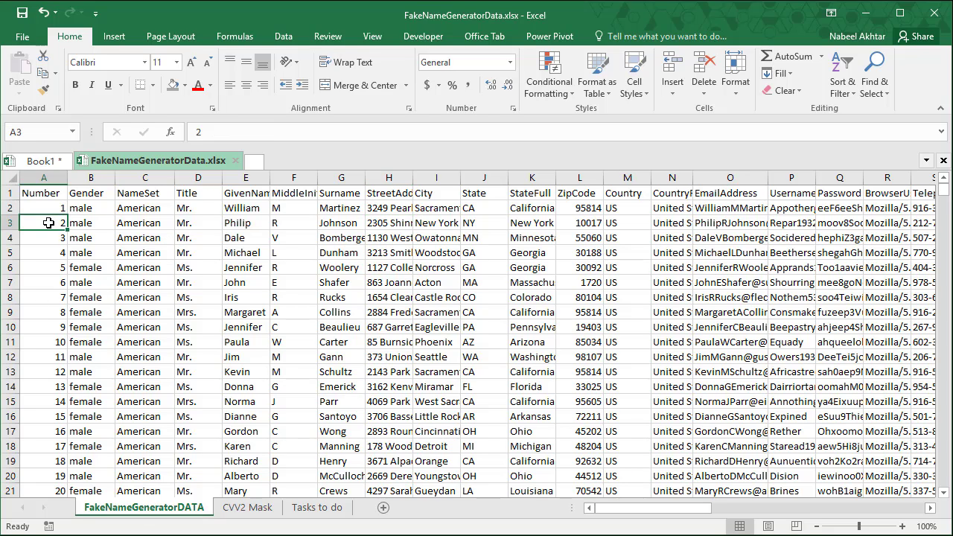
{"action": "left_click", "coordinate": [164, 223]}
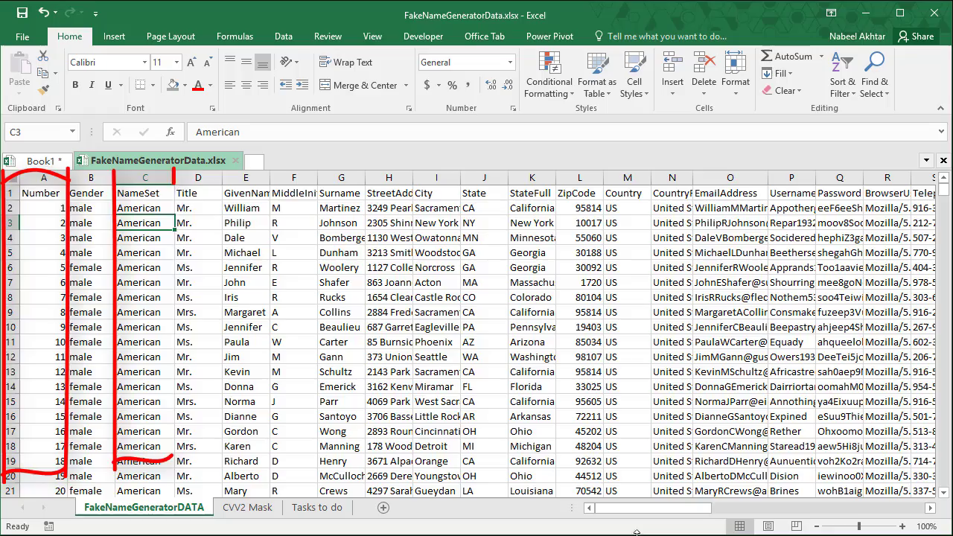
{"action": "left_click_drag", "start_coordinate": [657, 514], "coordinate": [882, 513]}
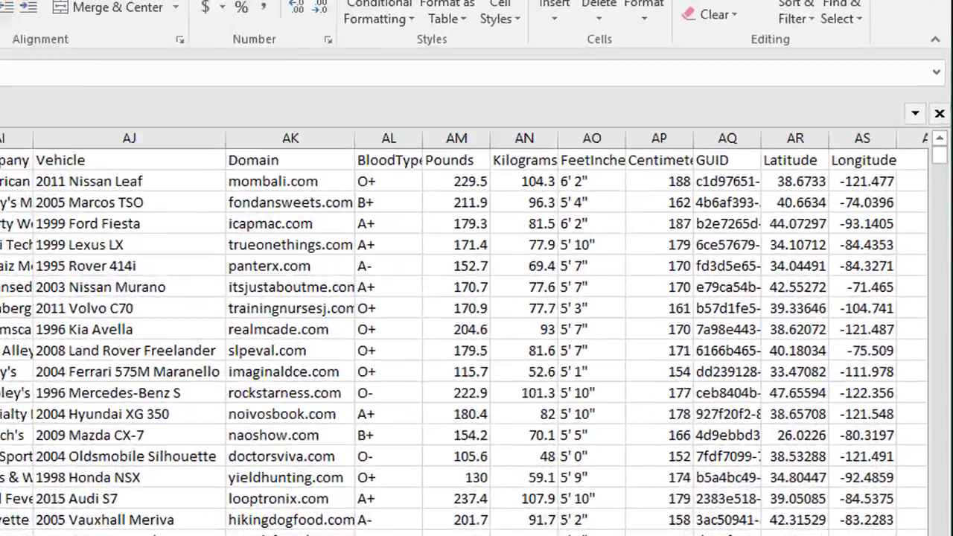
{"action": "left_click_drag", "start_coordinate": [702, 134], "coordinate": [819, 533]}
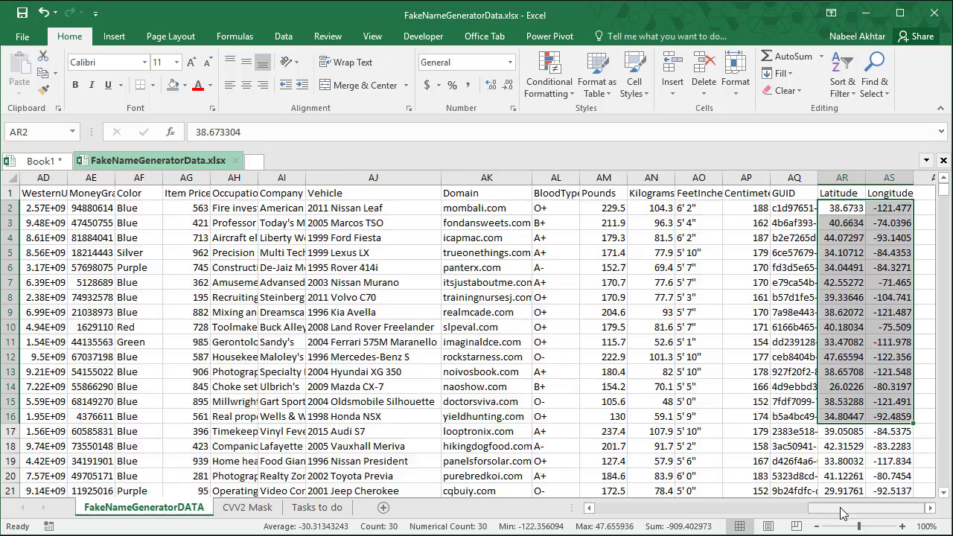
{"action": "left_click_drag", "start_coordinate": [843, 514], "coordinate": [630, 514]}
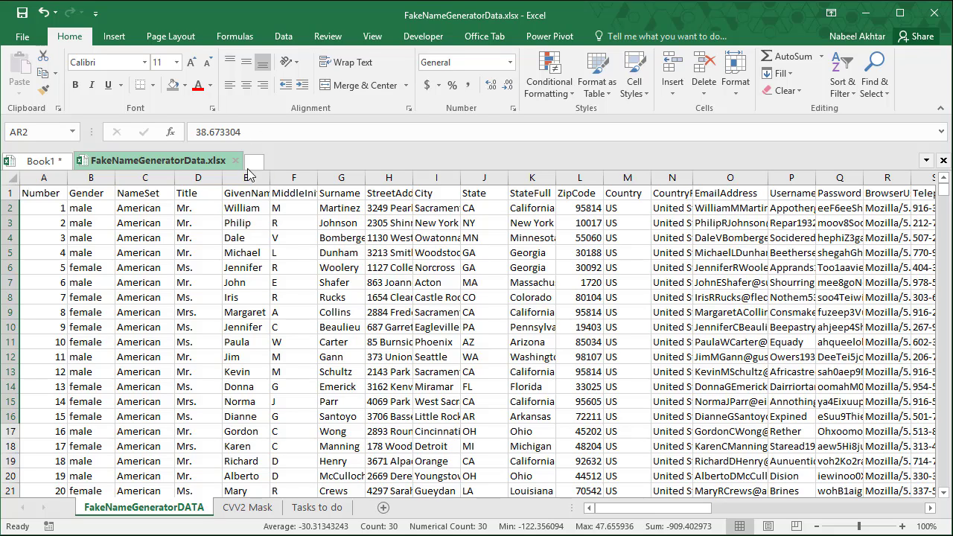
- Insert a blank column H before StreetAddress and give it the header FullName
{"action": "left_click_drag", "start_coordinate": [239, 209], "coordinate": [344, 210]}
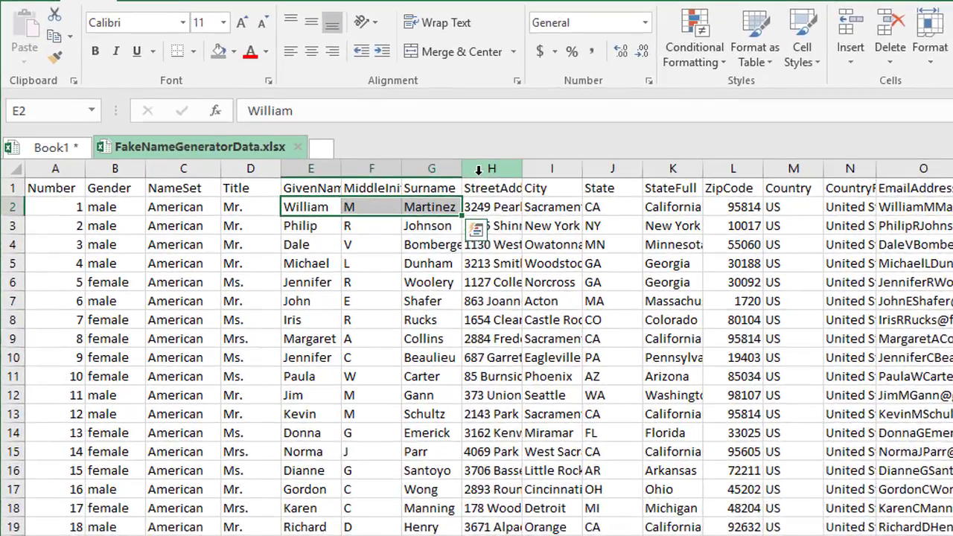
{"action": "right_click", "coordinate": [385, 177]}
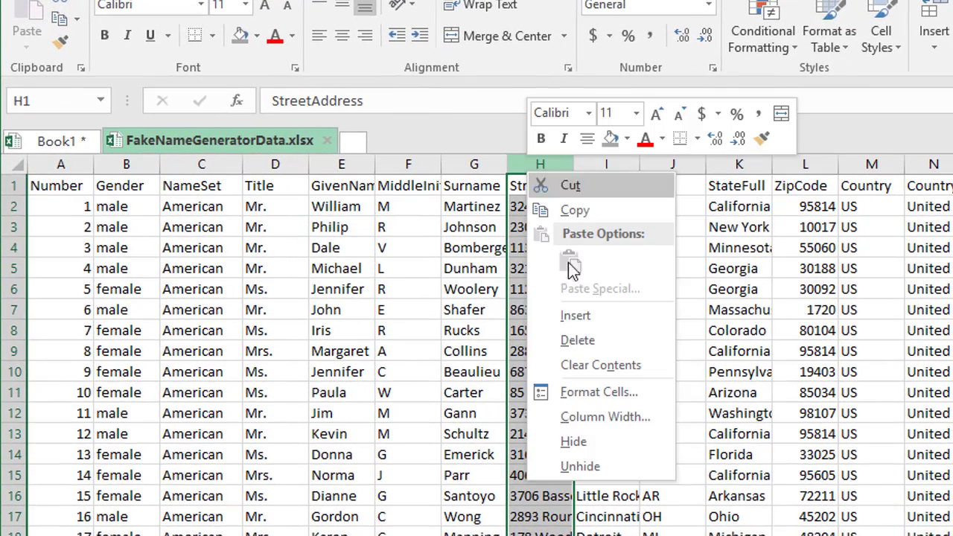
{"action": "left_click", "coordinate": [618, 314]}
{"action": "left_click", "coordinate": [547, 189]}
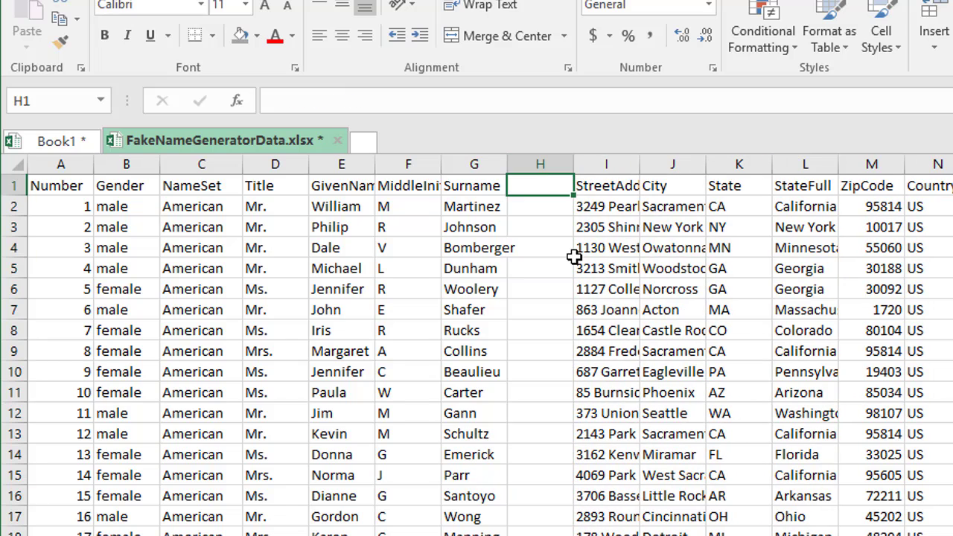
{"action": "type", "text": "FullNam"}
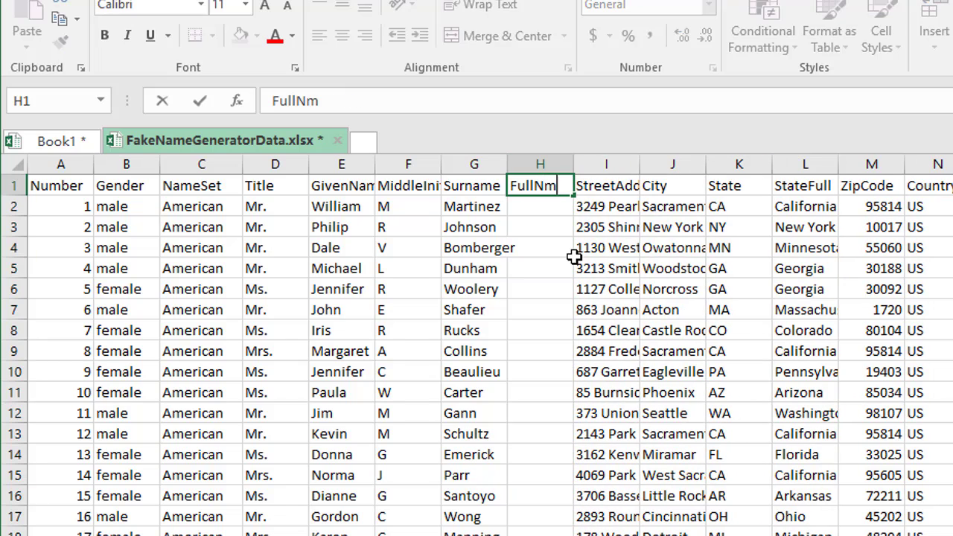
{"action": "type", "text": "e"}
{"action": "key", "text": "Return"}
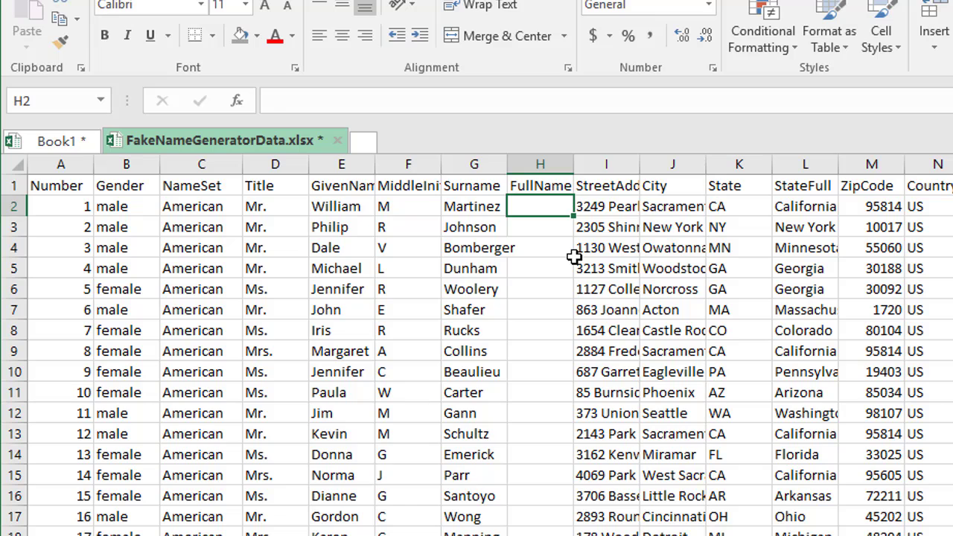
- In H2, start a CONCATENATE formula referencing E2, F2 and G2
{"action": "type", "text": "="}
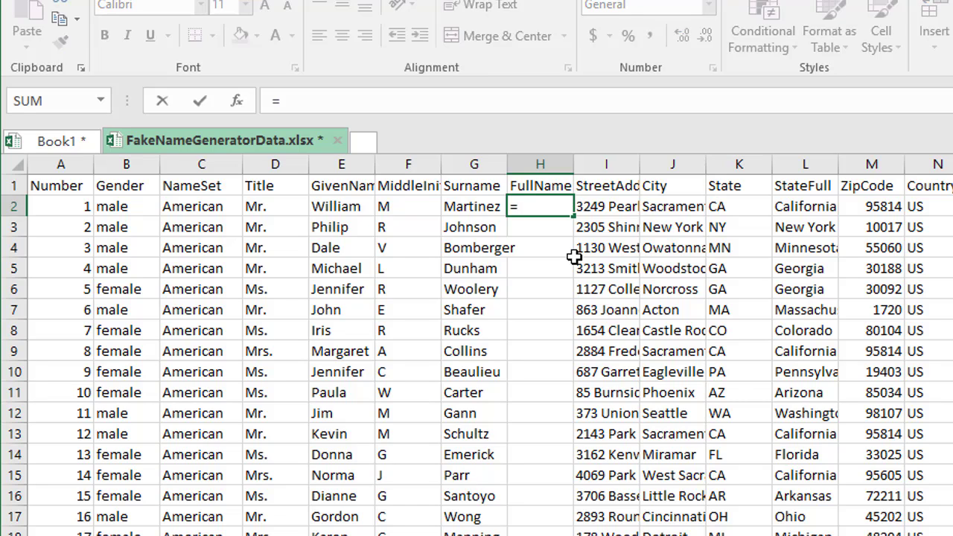
{"action": "type", "text": "co"}
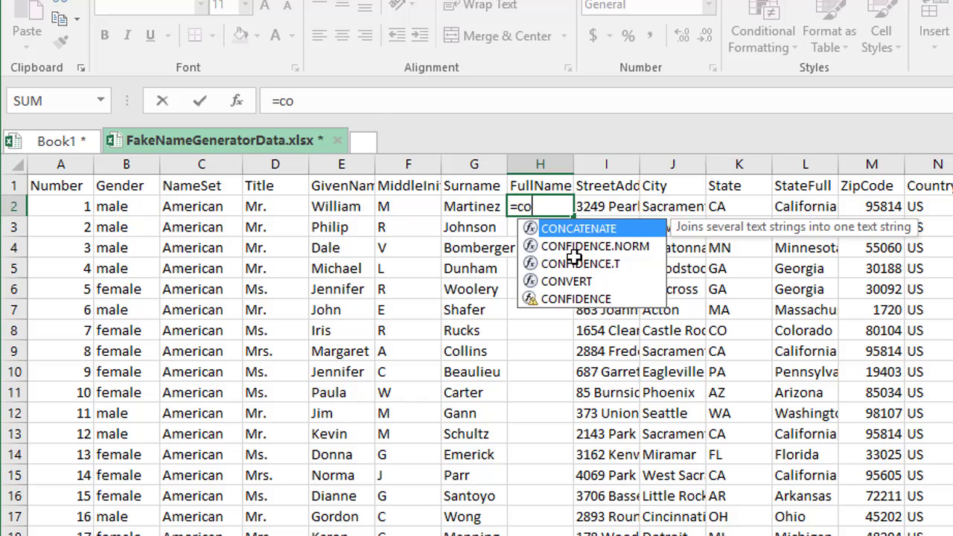
{"action": "key", "text": "Tab"}
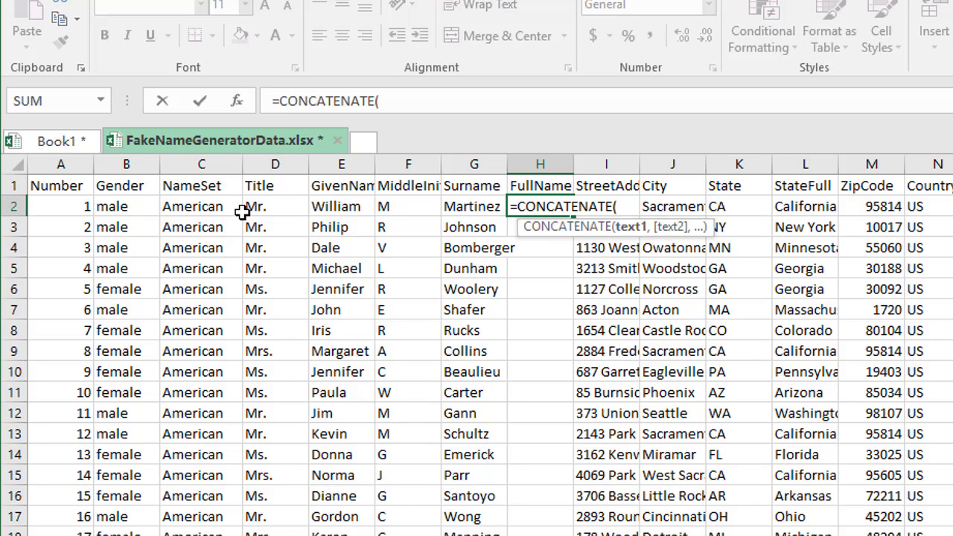
{"action": "left_click", "coordinate": [341, 211]}
{"action": "type", "text": ","}
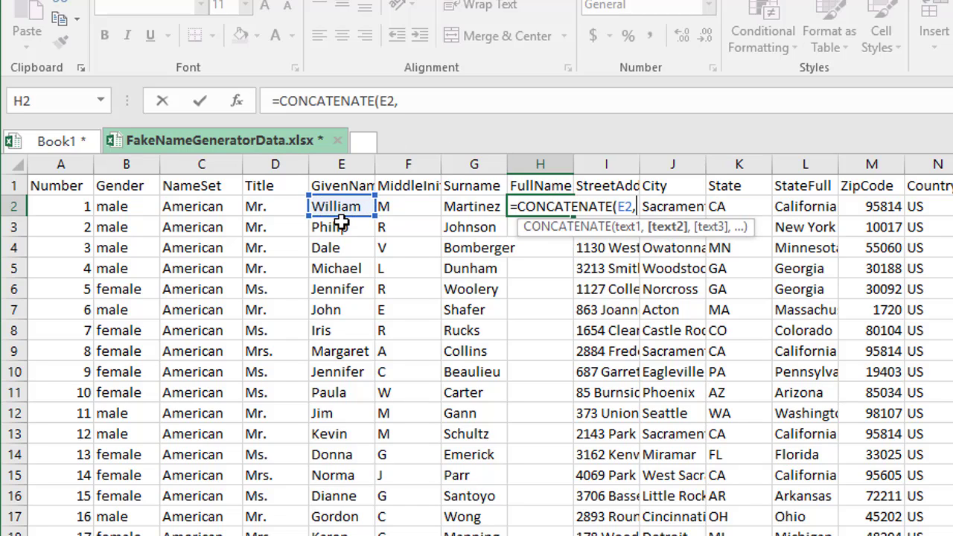
{"action": "left_click", "coordinate": [405, 209]}
{"action": "type", "text": ","}
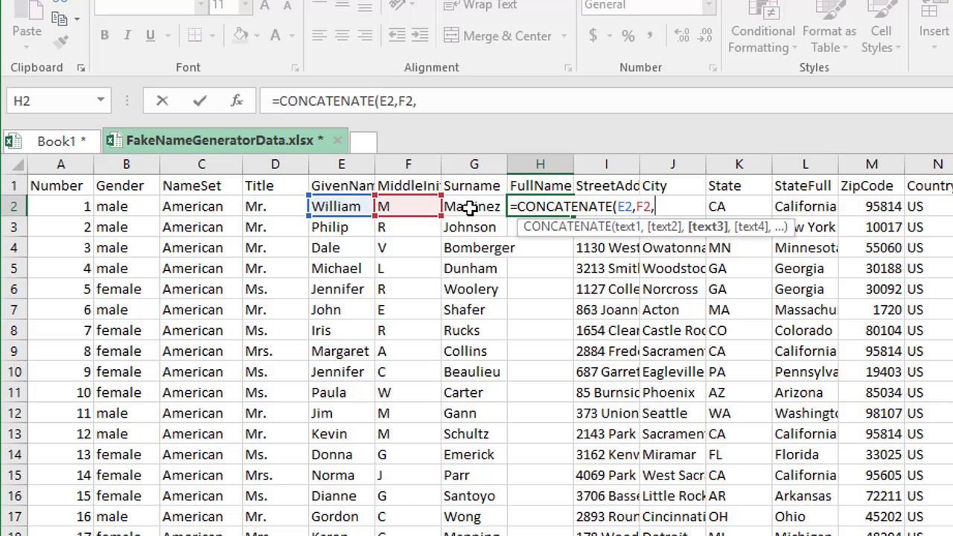
{"action": "left_click", "coordinate": [471, 209]}
- Insert " " separators between the names and close to =CONCATENATE(E2," ",F2," ",G2)
{"action": "left_click", "coordinate": [399, 100]}
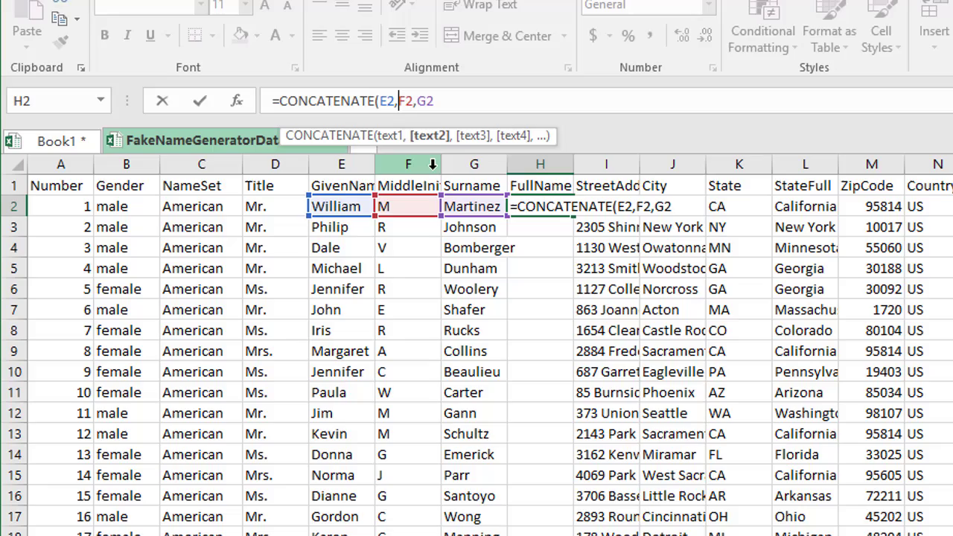
{"action": "type", "text": "\" \","}
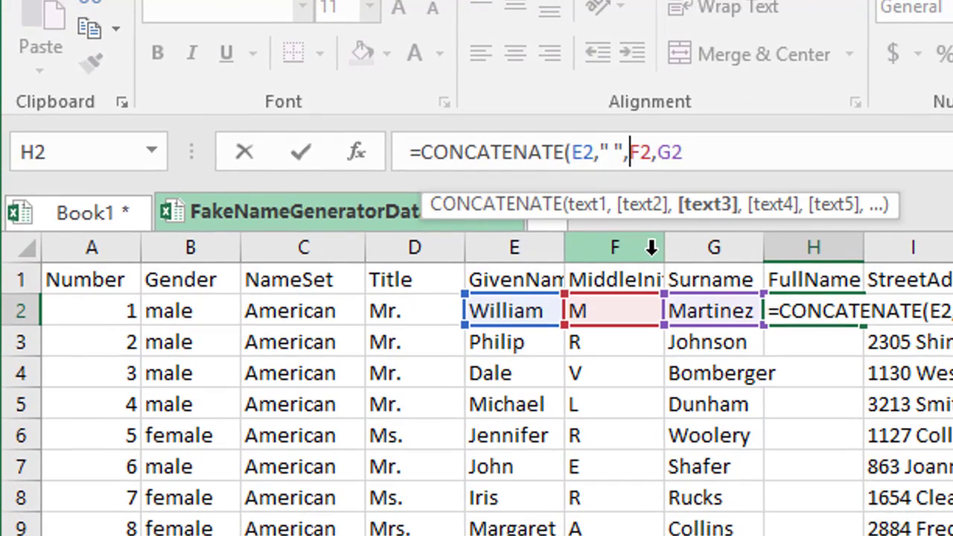
{"action": "key", "text": "Right"}
{"action": "key", "text": "Right"}
{"action": "key", "text": "Right"}
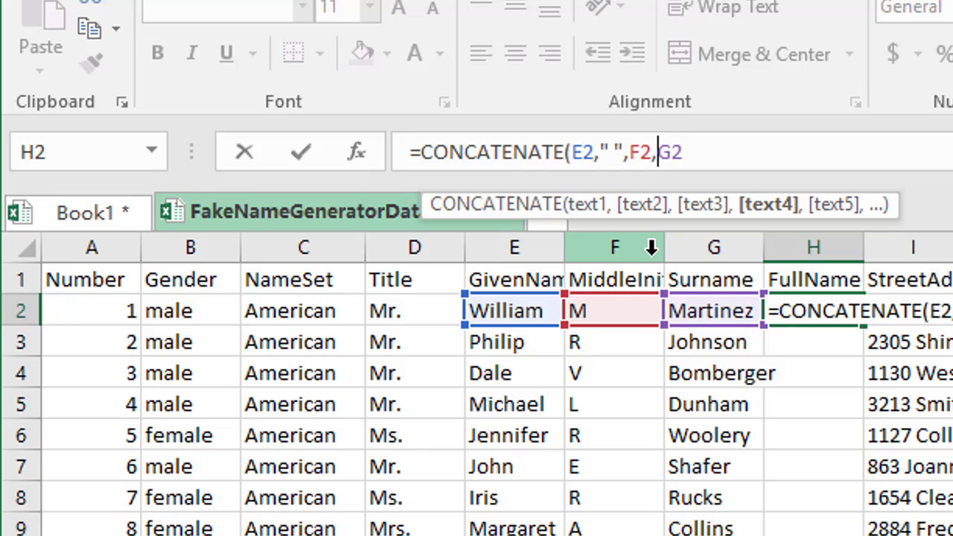
{"action": "type", "text": "\" \""}
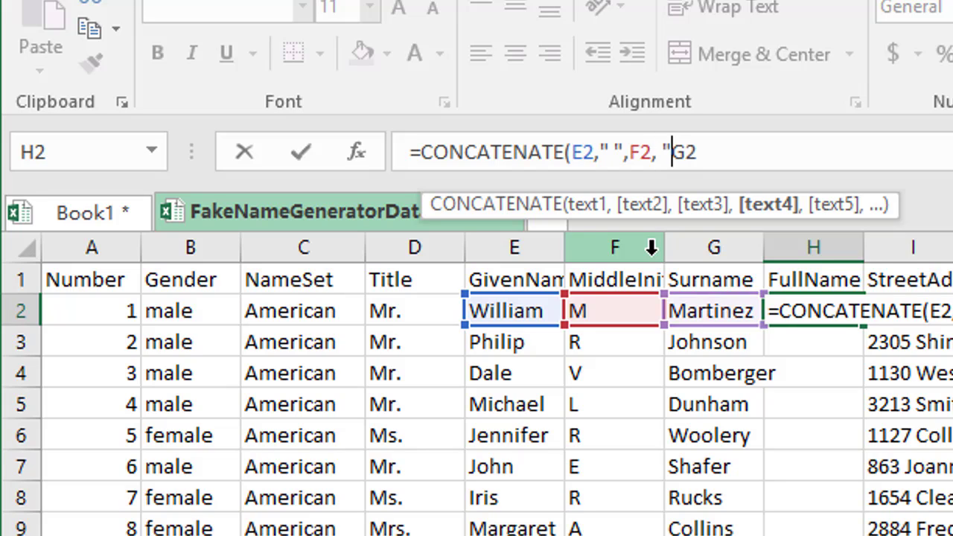
{"action": "type", "text": ","}
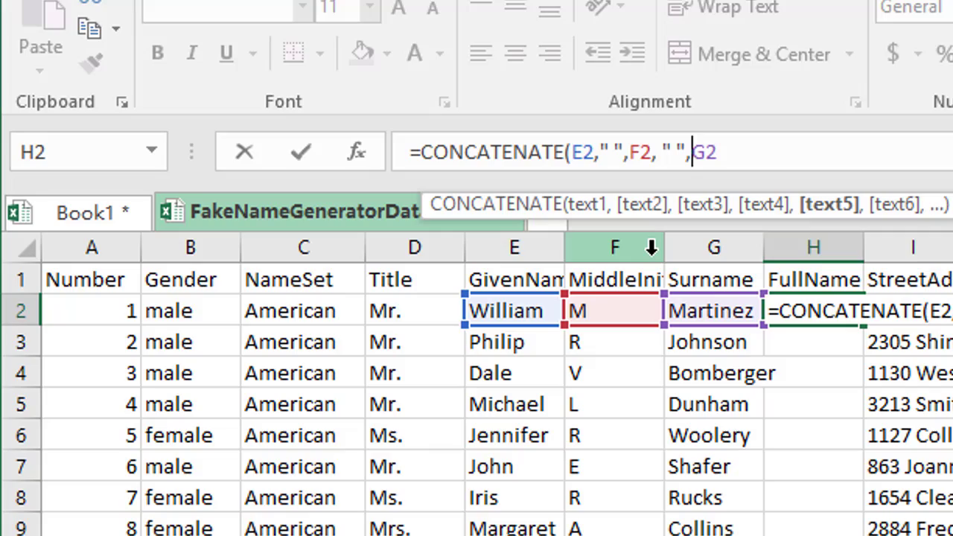
{"action": "key", "text": "Right"}
{"action": "key", "text": "Right"}
{"action": "type", "text": ")"}
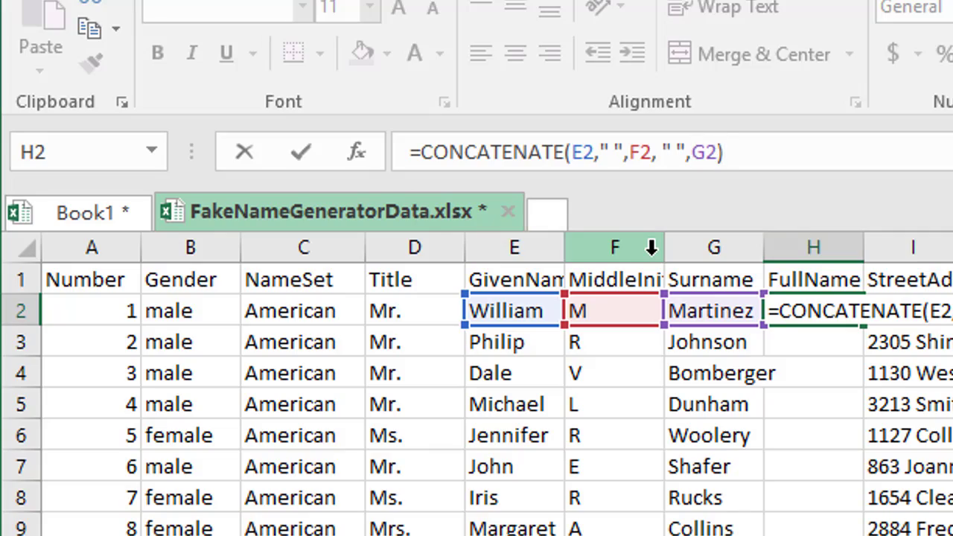
{"action": "key", "text": "Return"}
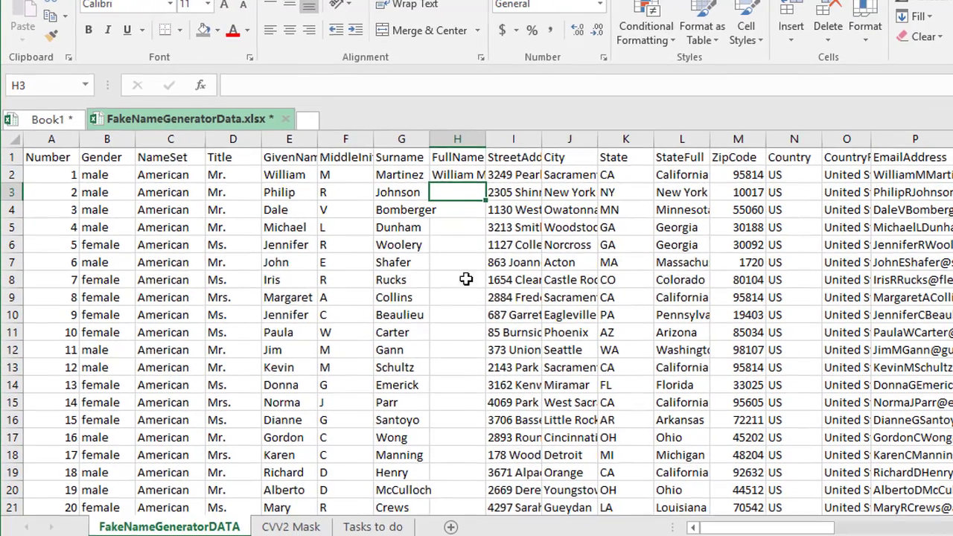
- Fill the H2 formula down all rows and widen column H so full names fit
{"action": "left_click", "coordinate": [458, 177]}
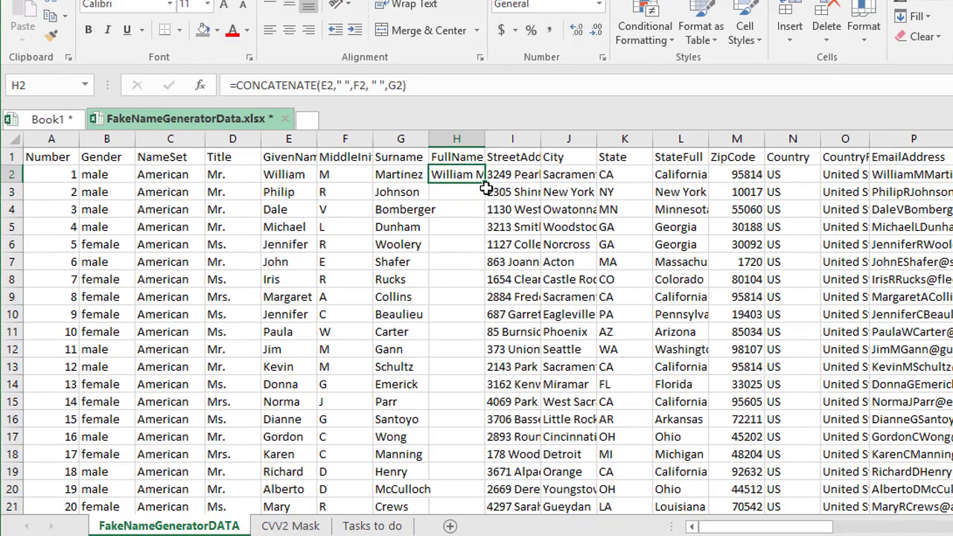
{"action": "double_click", "coordinate": [485, 182]}
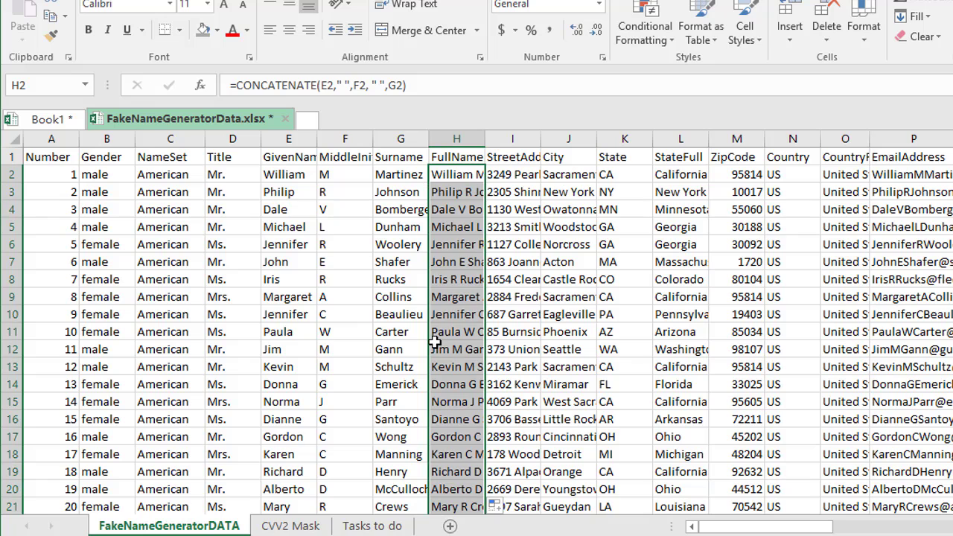
{"action": "left_click", "coordinate": [465, 257]}
{"action": "left_click", "coordinate": [465, 253]}
{"action": "left_click_drag", "start_coordinate": [485, 139], "coordinate": [566, 262]}
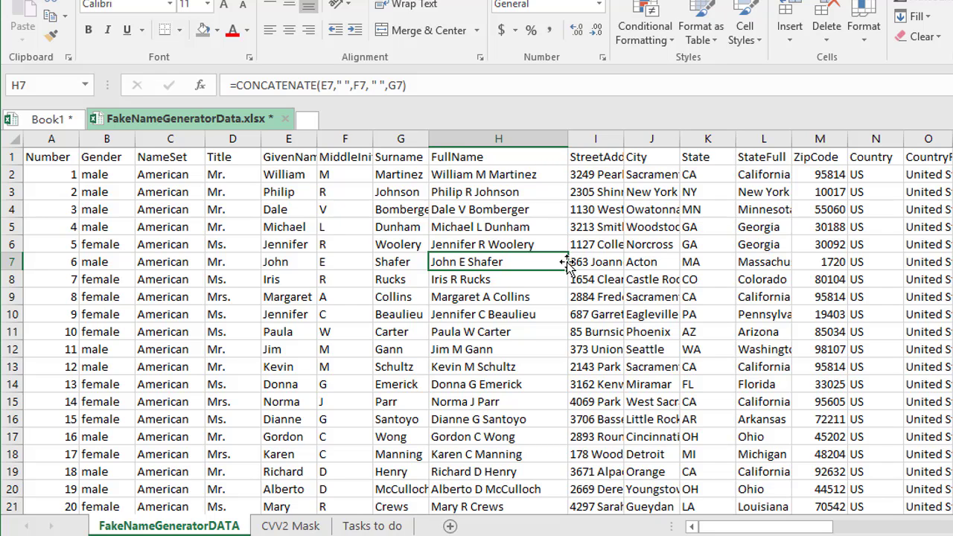
{"action": "left_click", "coordinate": [652, 384]}
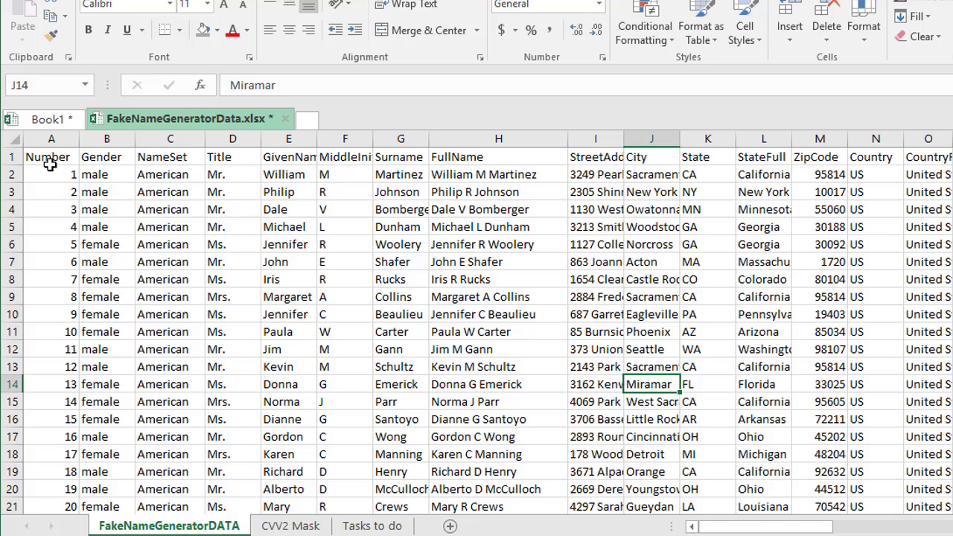
{"action": "left_click_drag", "start_coordinate": [47, 159], "coordinate": [884, 409]}
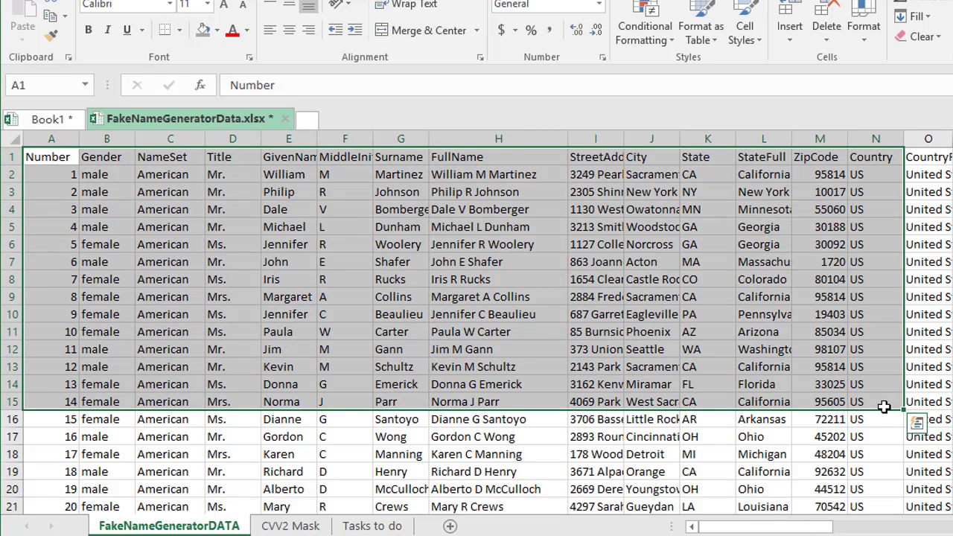